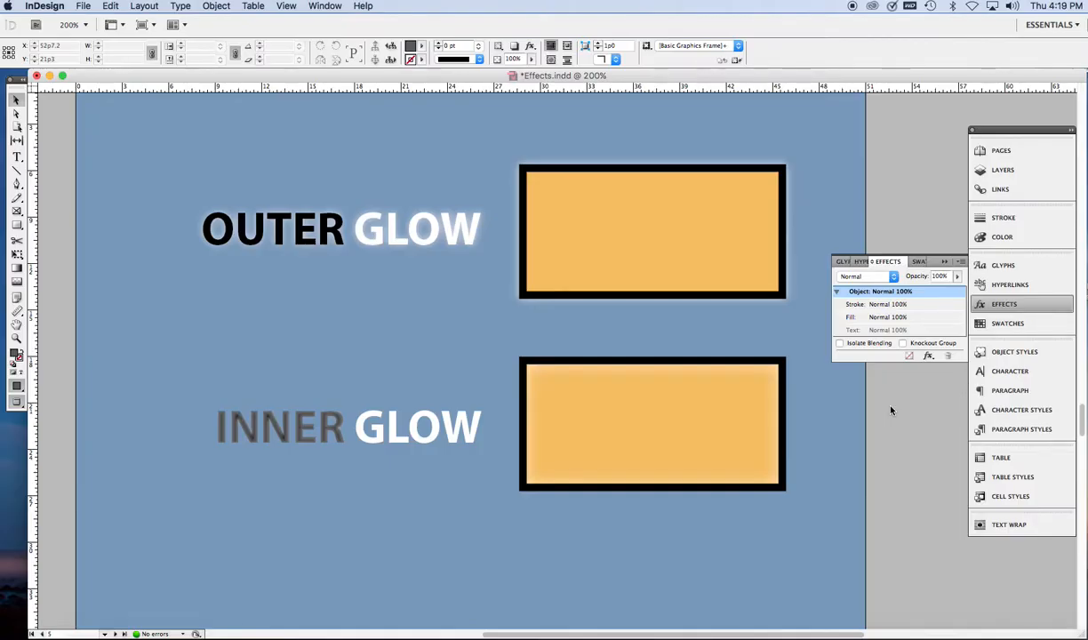
Step: Add an Outer Glow to the plain orange rectangle beside the second OUTER GLOW heading, with 100% opacity
left_click(782, 400)
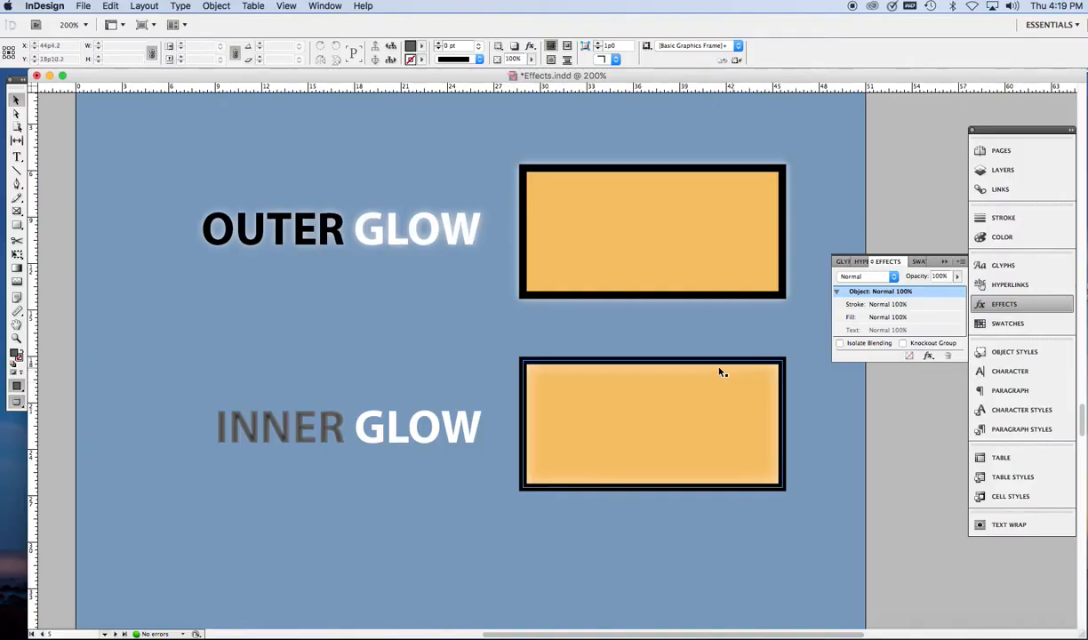
left_click(897, 478)
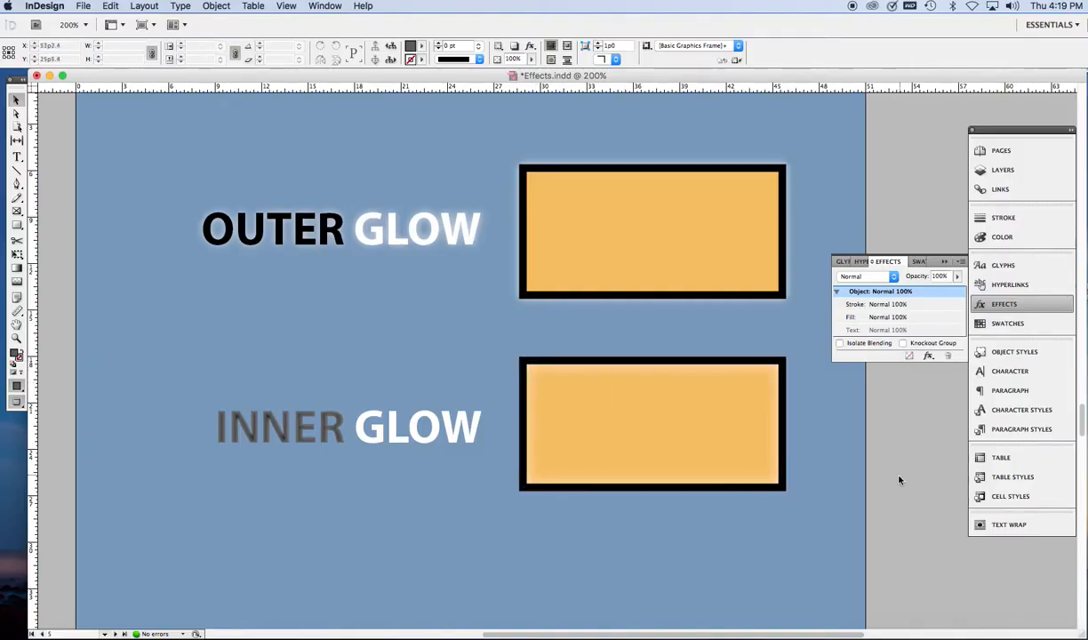
scroll(897, 492, "down", 5)
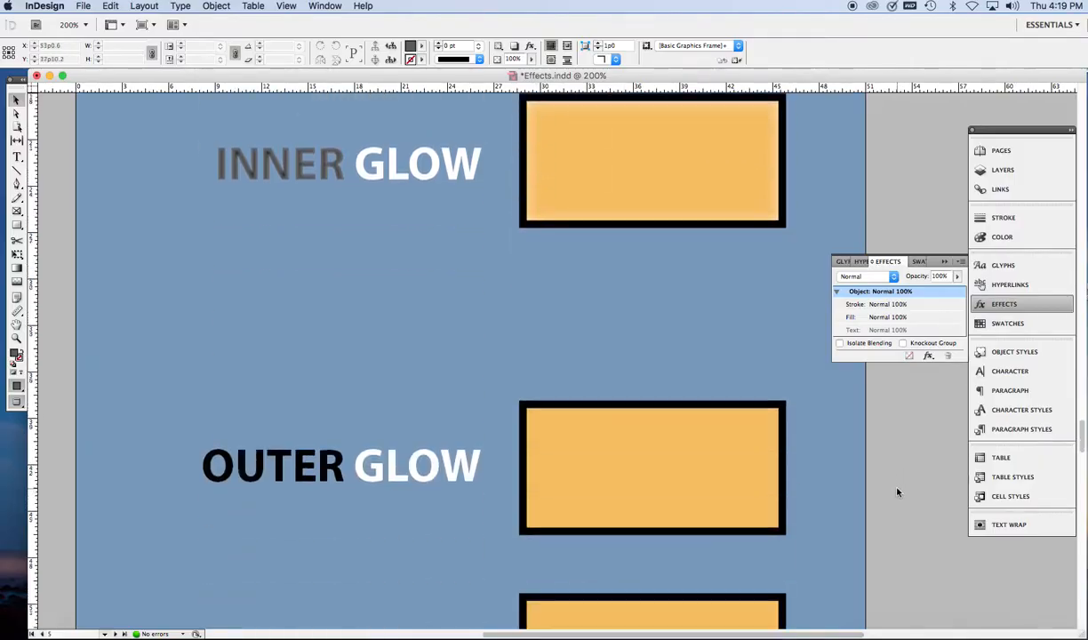
scroll(897, 491, "down", 3)
left_click(649, 290)
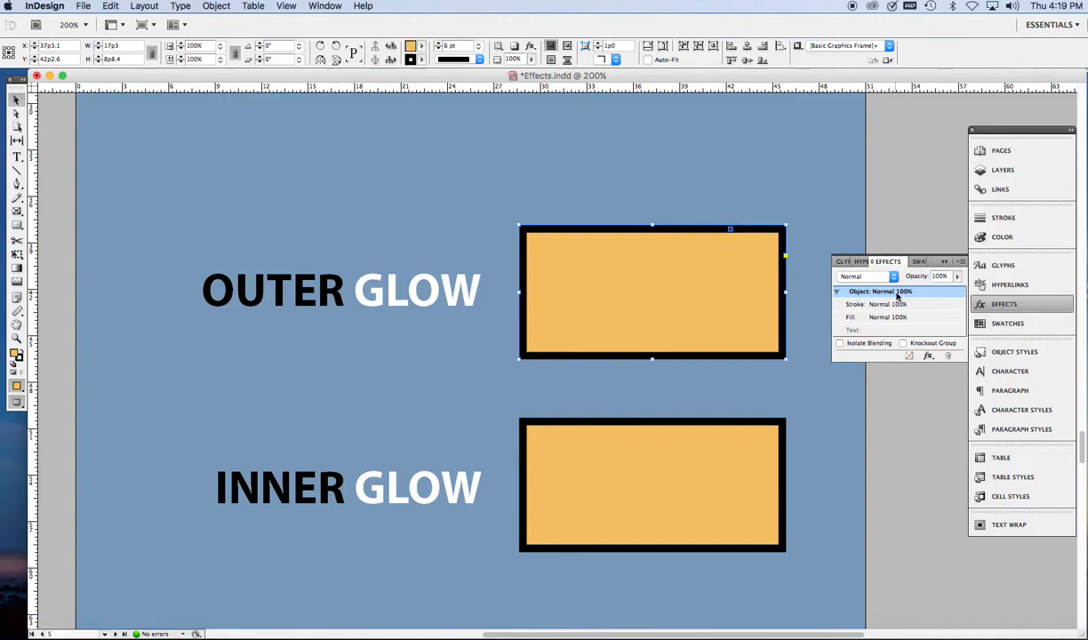
left_click(930, 356)
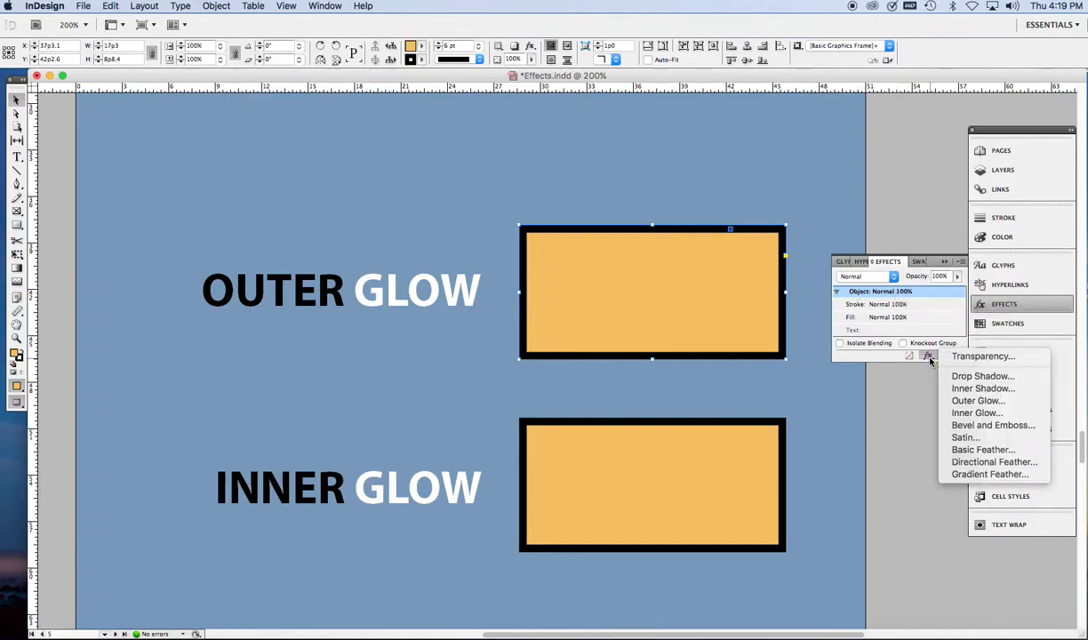
left_click(978, 402)
left_click_drag(490, 131, 455, 122)
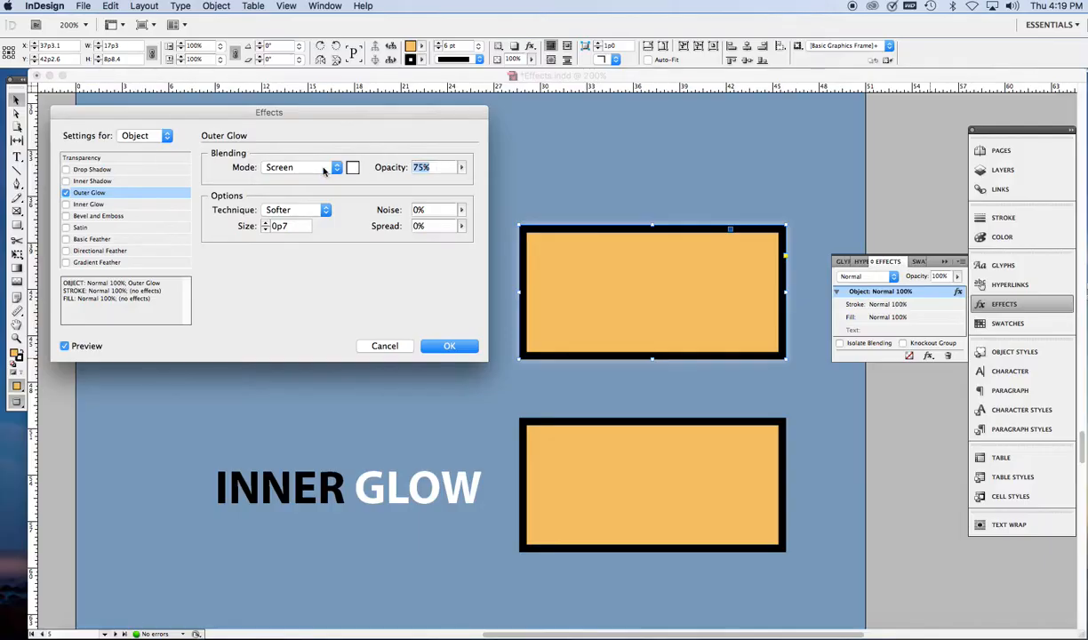
left_click(461, 169)
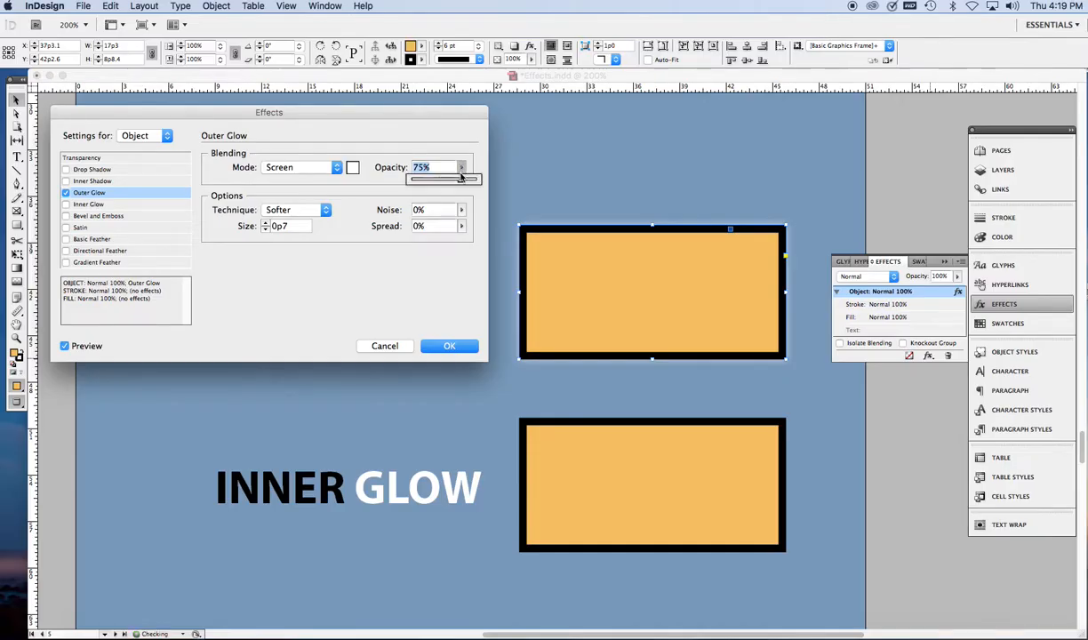
left_click_drag(461, 182, 477, 182)
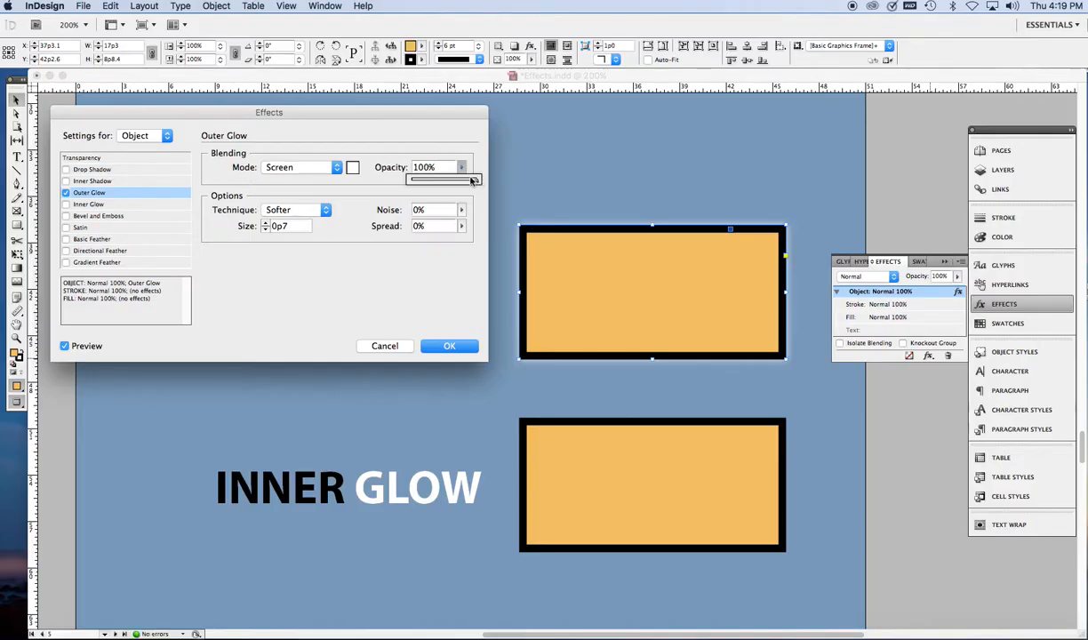
Step: Set the rectangle's outer glow to the Precise technique with 38% spread and a size of 1p1, and apply it
left_click(326, 211)
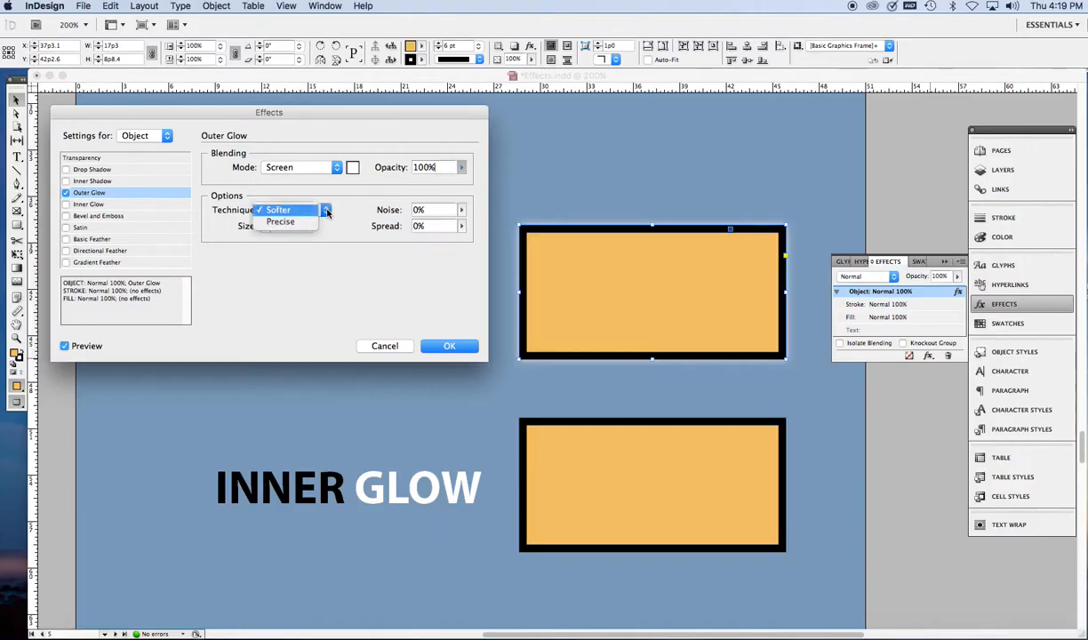
left_click(281, 222)
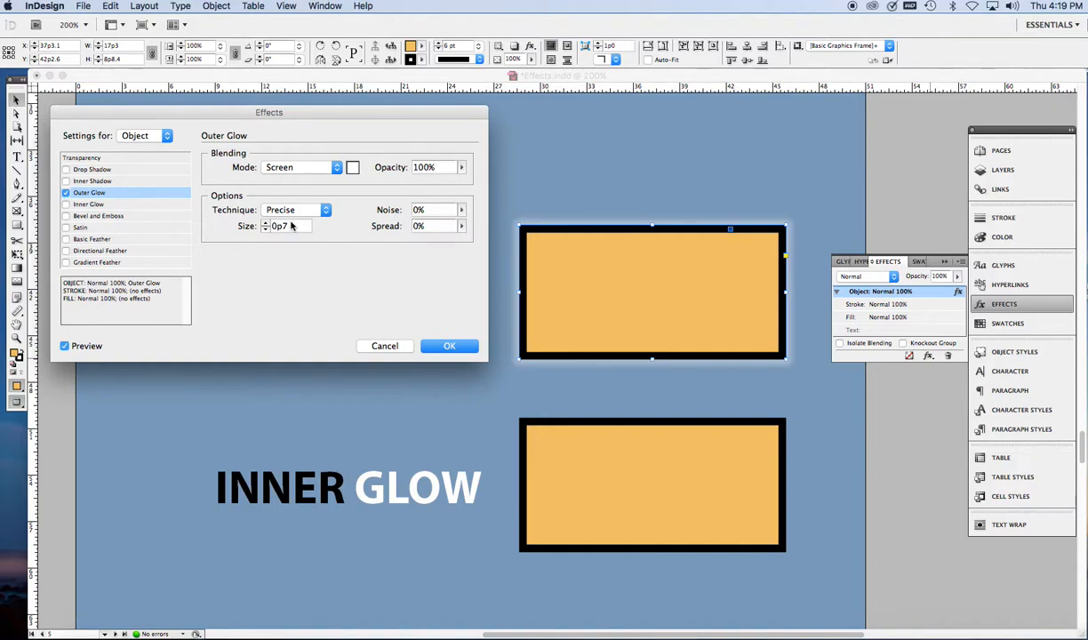
left_click(462, 228)
left_click_drag(462, 240, 487, 244)
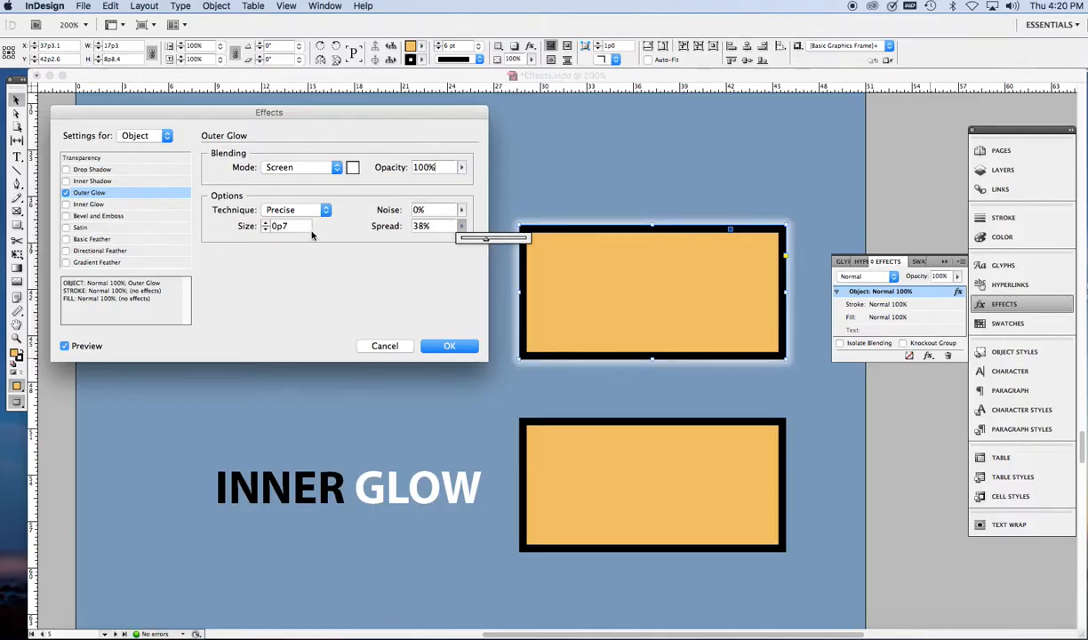
left_click(265, 222)
left_click(265, 222)
left_click(265, 223)
left_click(265, 222)
left_click(265, 223)
left_click(265, 222)
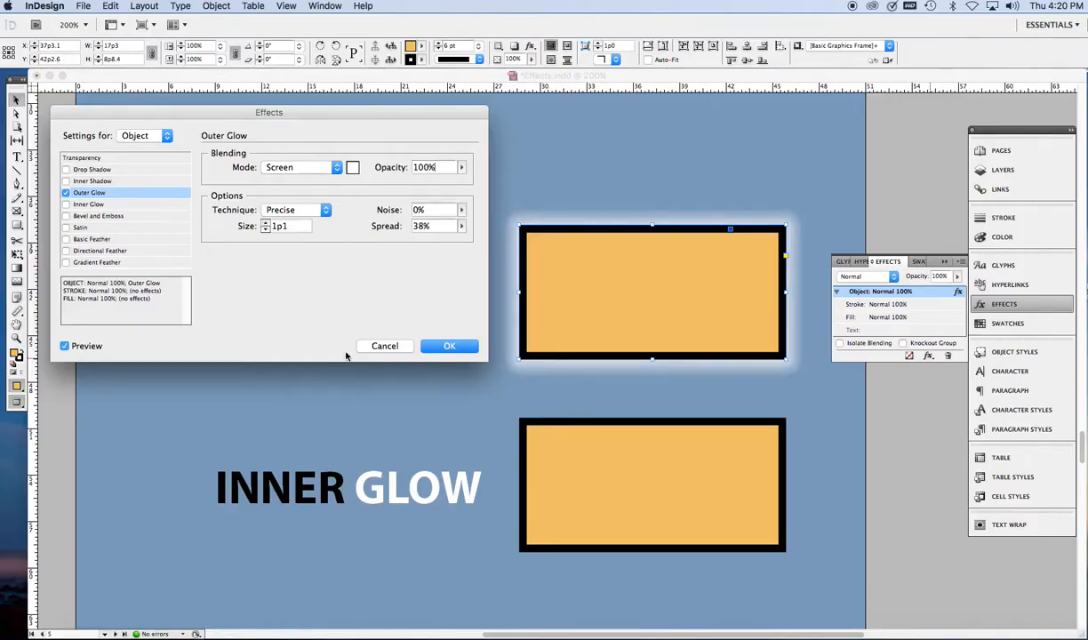
left_click(450, 346)
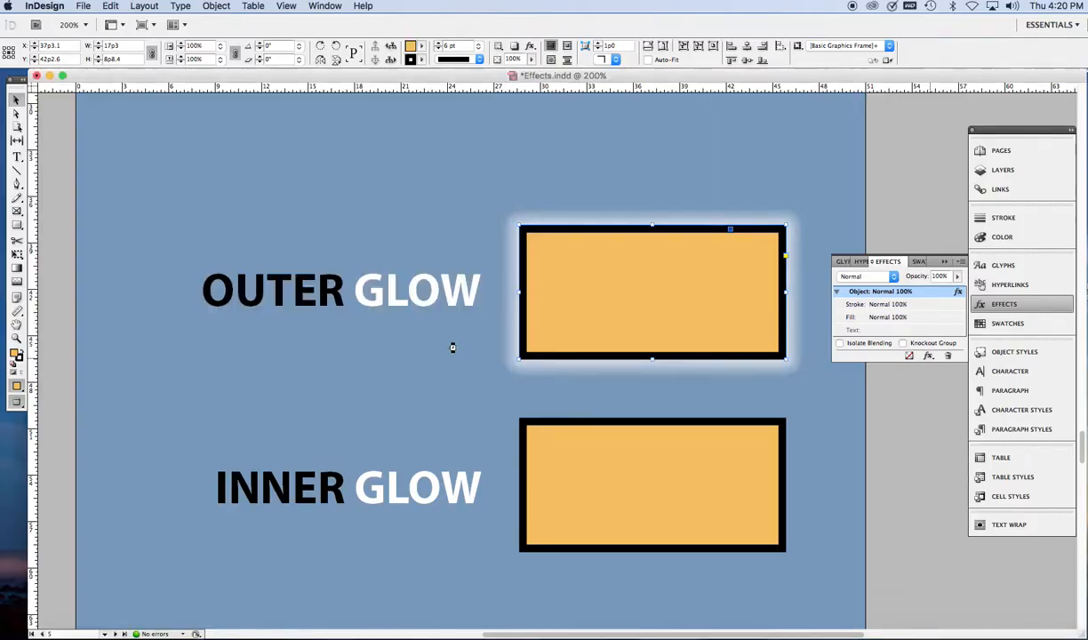
Step: Add an Outer Glow to the text of the plain OUTER GLOW heading, keeping the heading in view
left_click(419, 307)
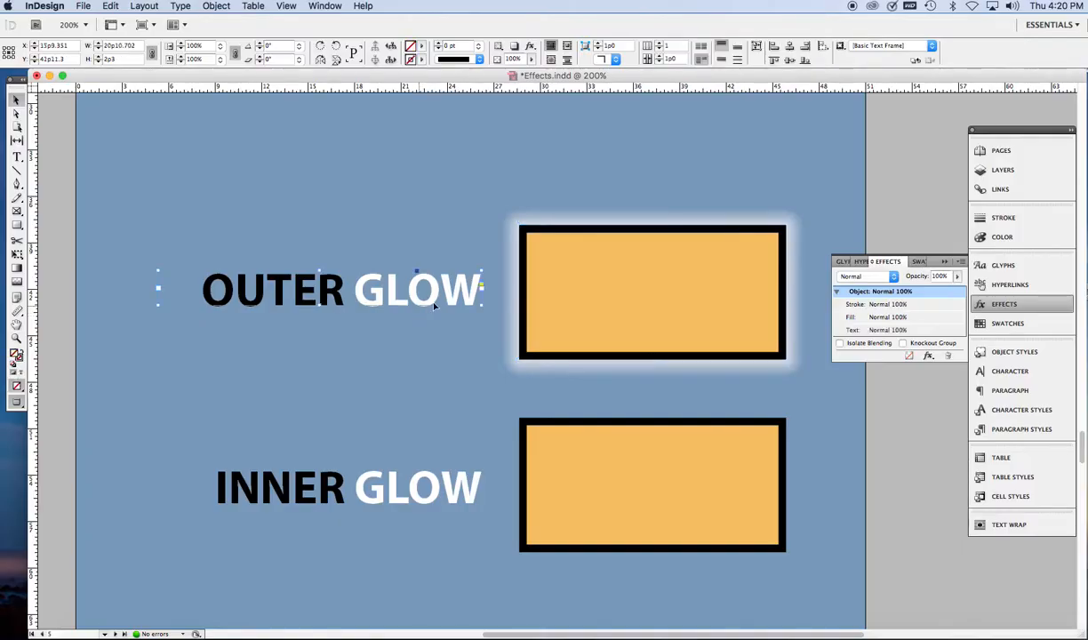
left_click(902, 332)
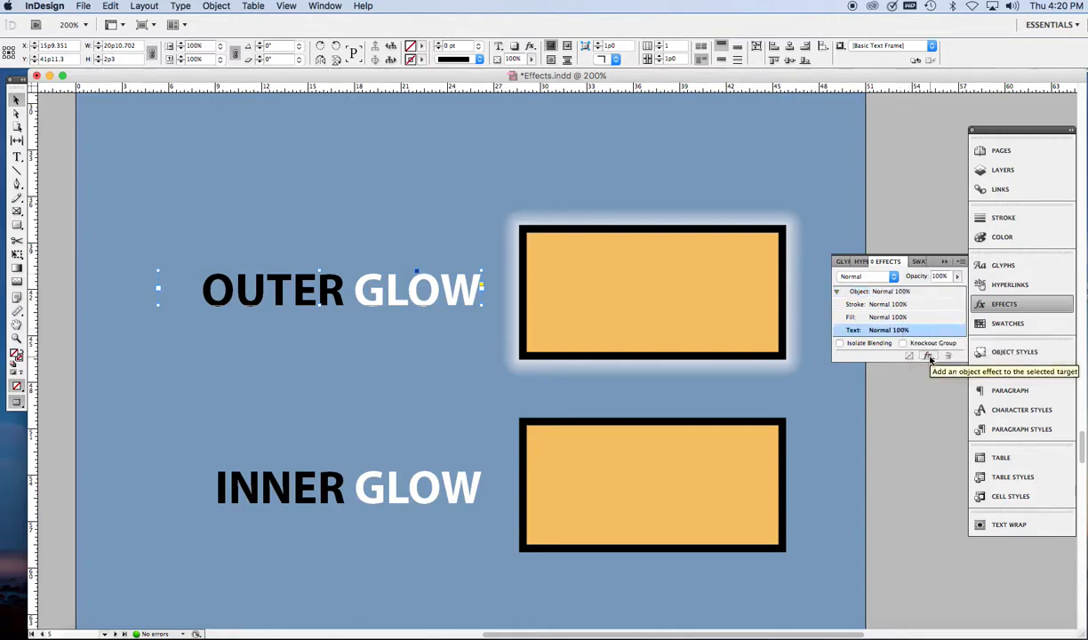
left_click(928, 355)
left_click(971, 402)
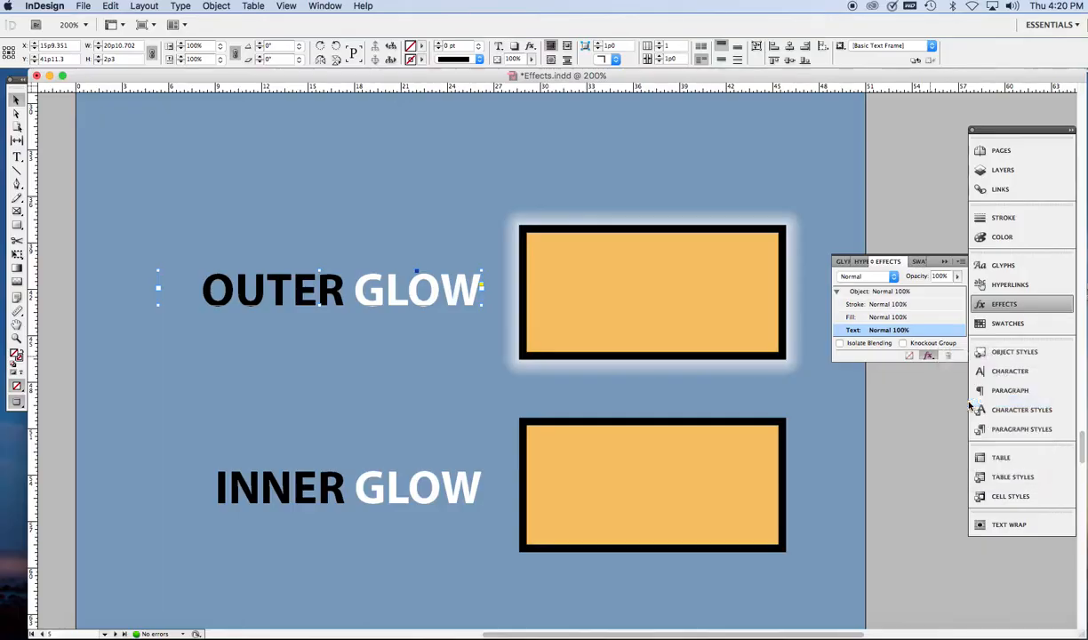
left_click_drag(443, 115, 549, 366)
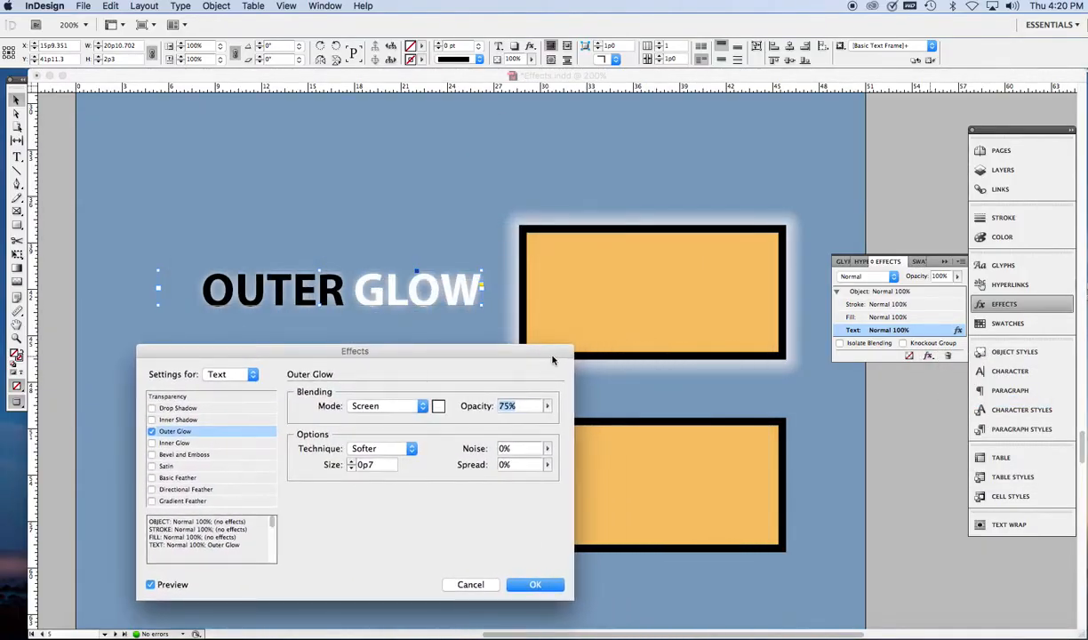
Step: Set the heading's outer glow to a size of 0p11 and 92% opacity, and apply it
left_click(352, 462)
left_click(352, 462)
left_click(352, 462)
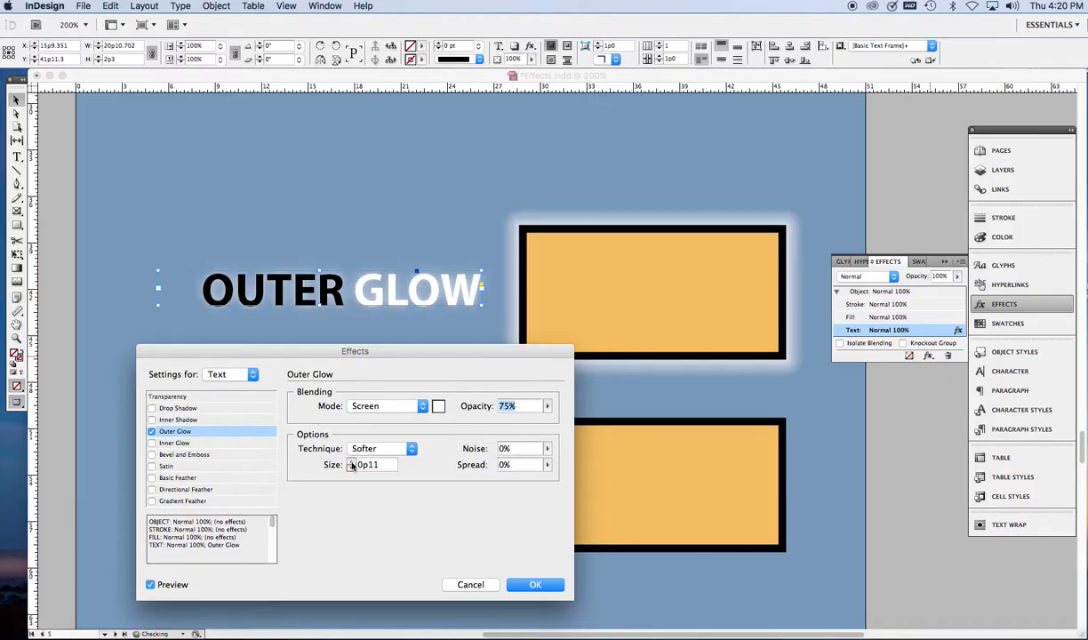
left_click(547, 405)
left_click_drag(546, 425, 559, 422)
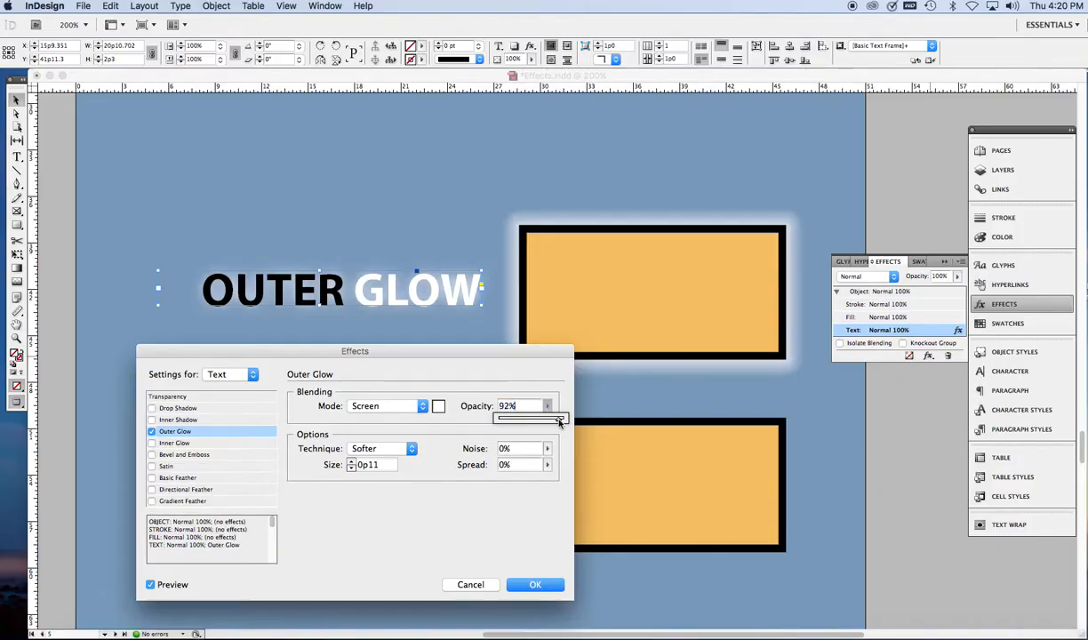
left_click(538, 587)
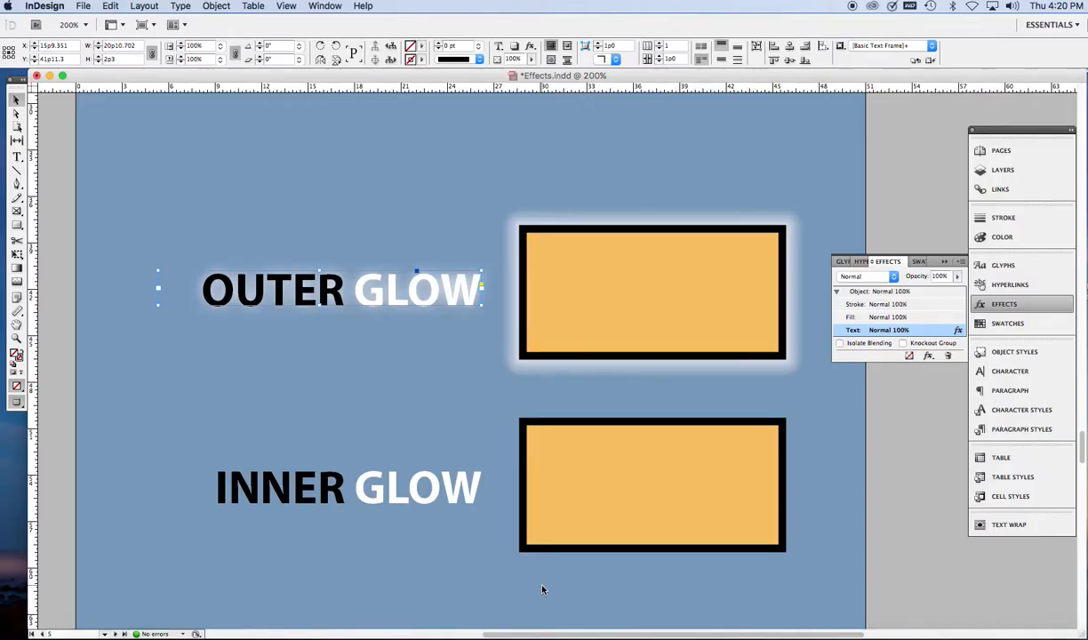
Step: Add an Inner Glow to the orange rectangle beside the plain INNER GLOW heading, keeping the rectangle in view
left_click(573, 552)
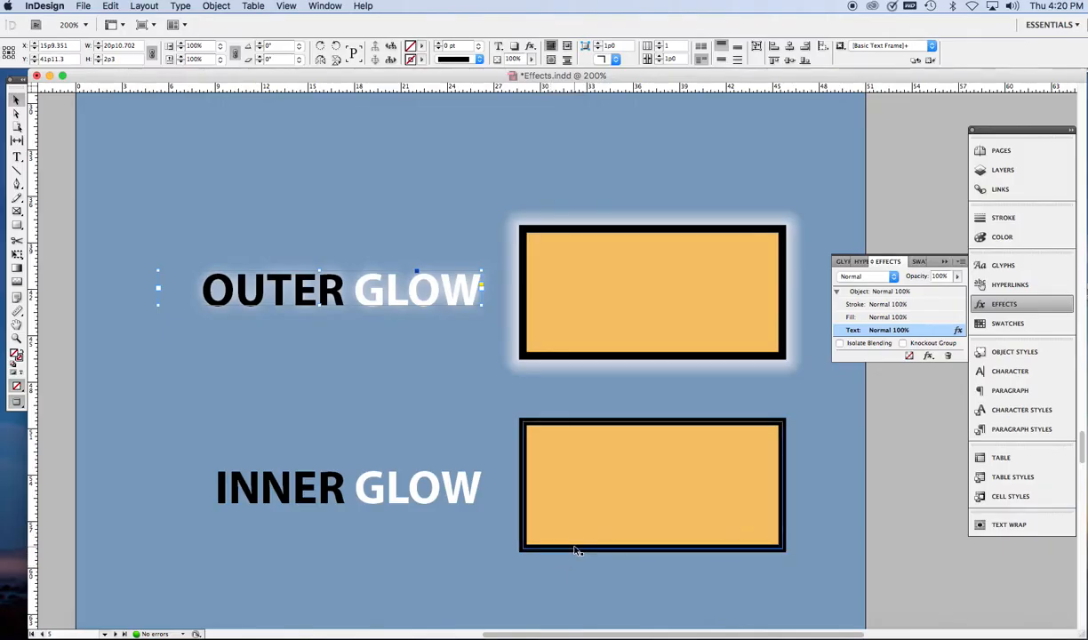
left_click(576, 550)
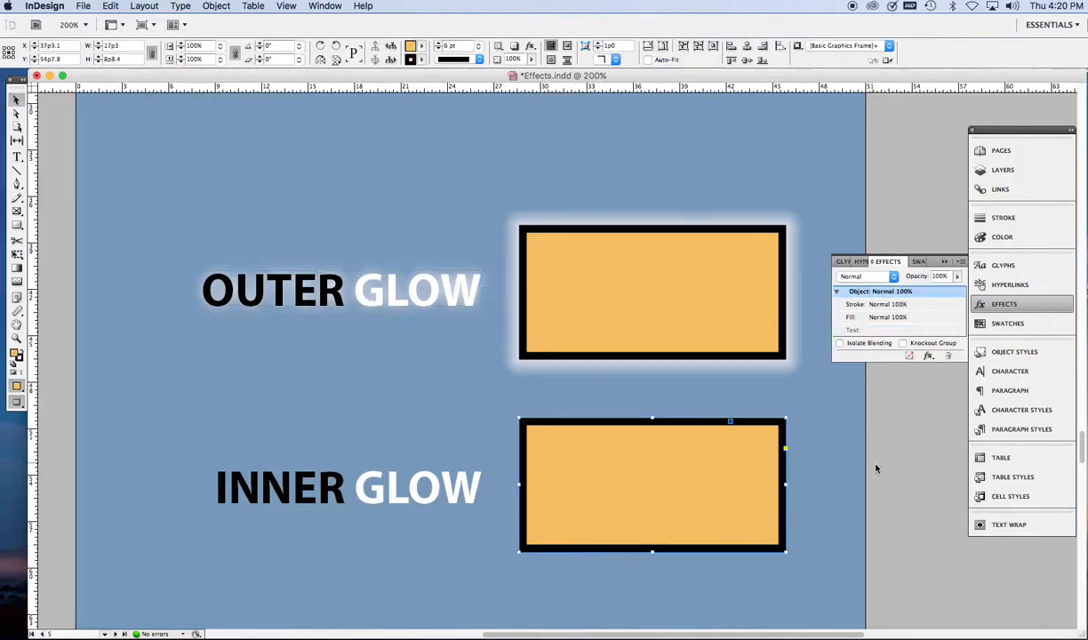
left_click(928, 356)
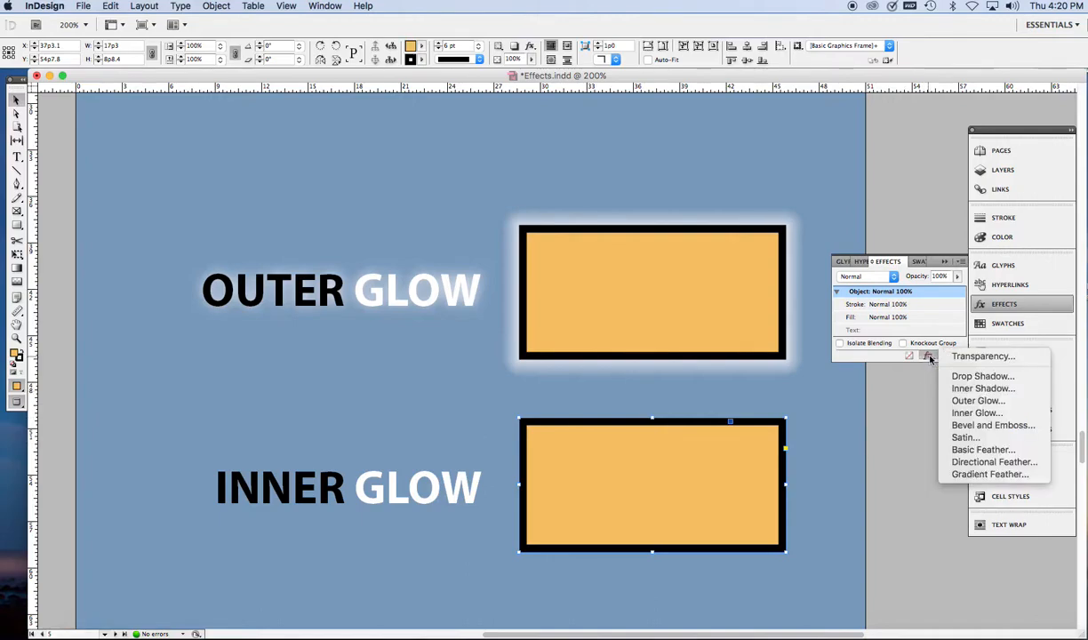
left_click(971, 414)
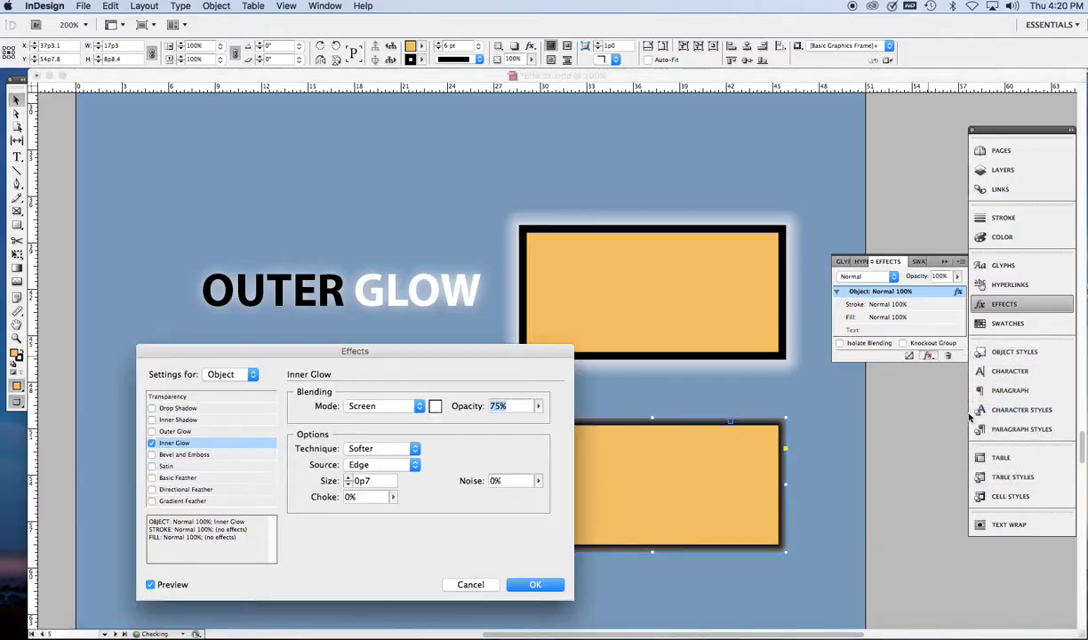
left_click_drag(557, 351, 467, 320)
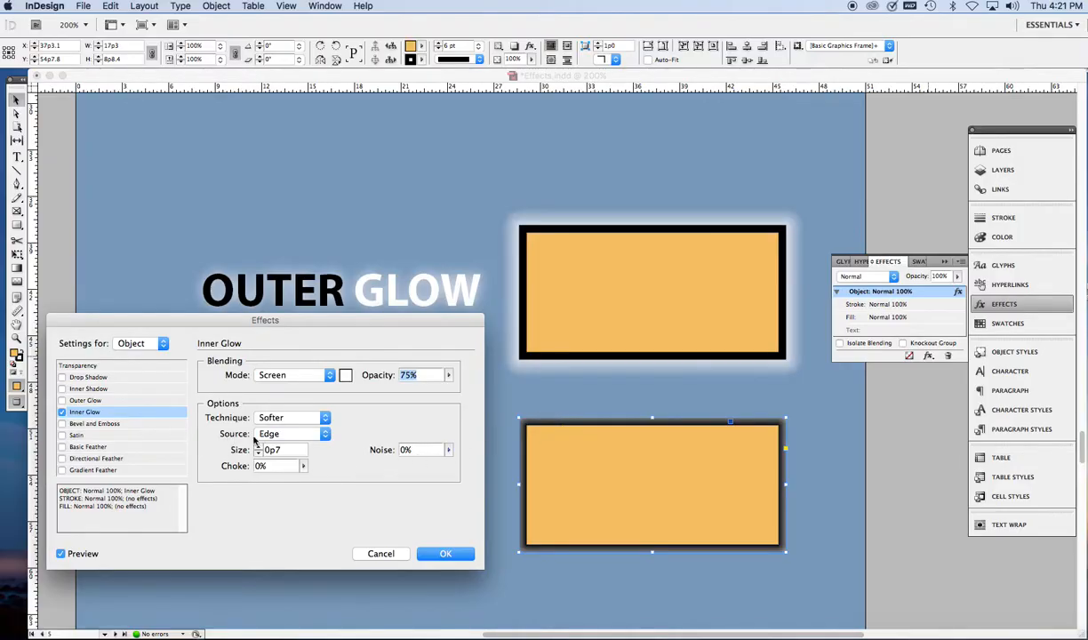
Step: Try Center as the source of the rectangle's inner glow, and return the source to Edge
left_click(326, 435)
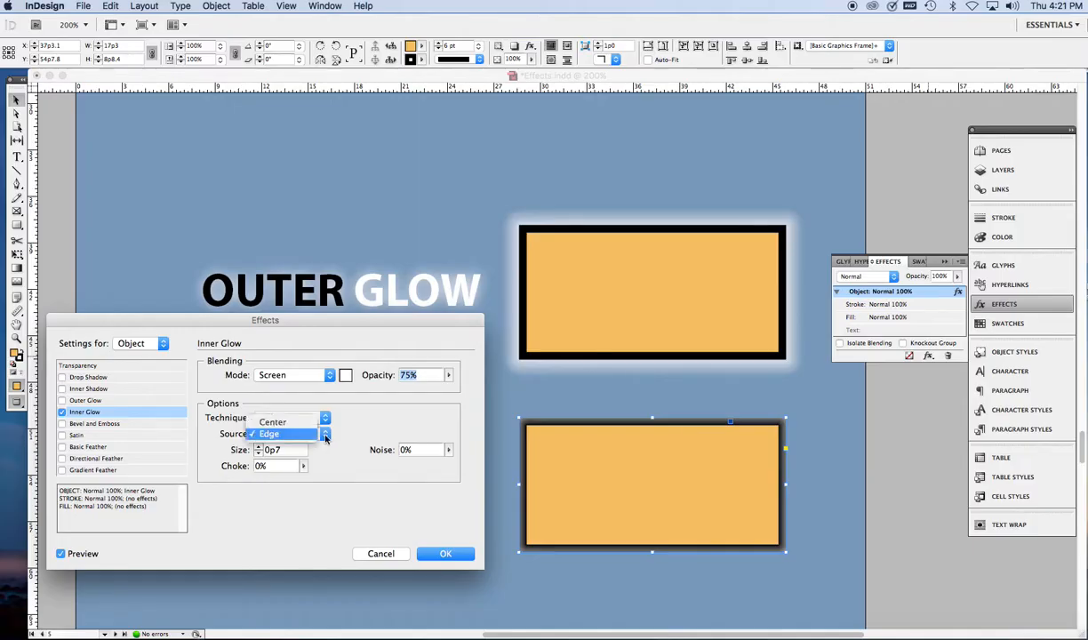
left_click(292, 429)
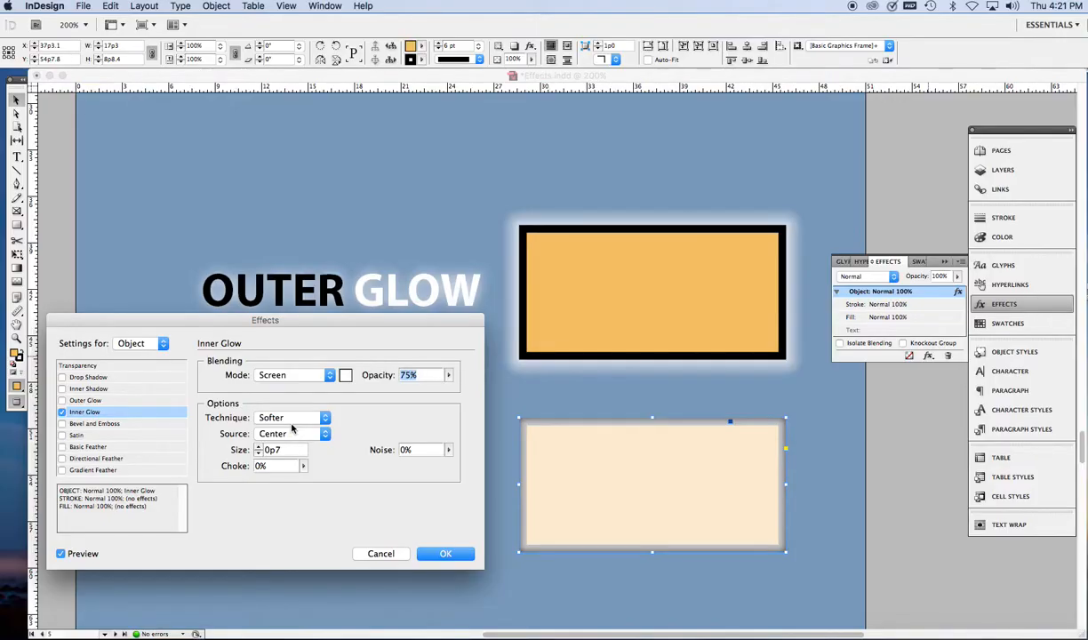
left_click(327, 435)
left_click(296, 447)
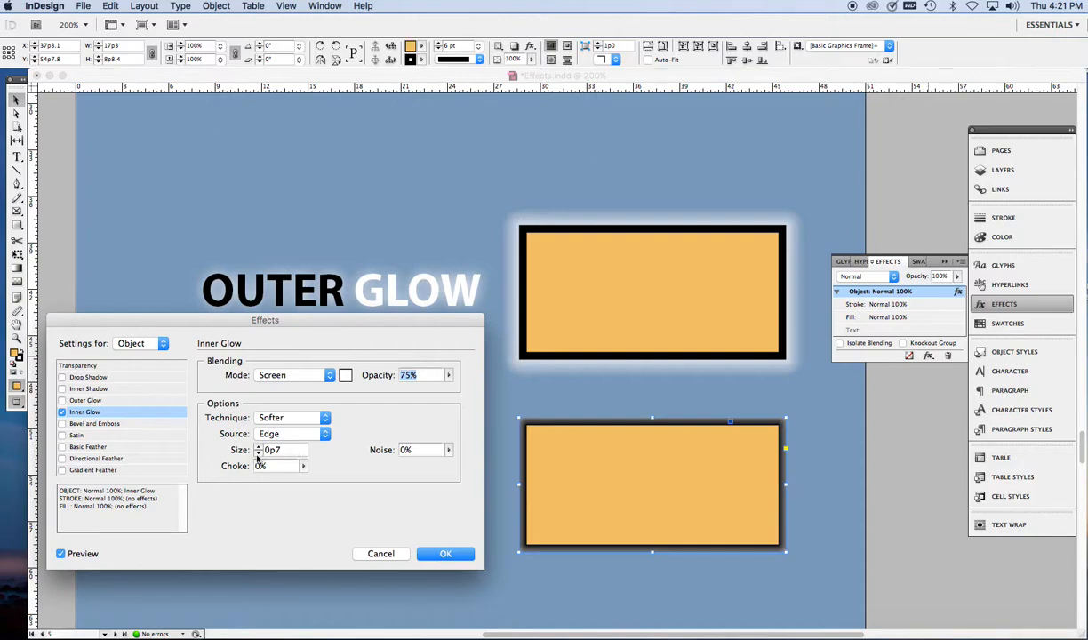
Step: Set the rectangle's inner glow to a size of 1p0, 77% opacity and 0% choke, and apply it
left_click(258, 447)
left_click(259, 448)
left_click(258, 448)
left_click(258, 447)
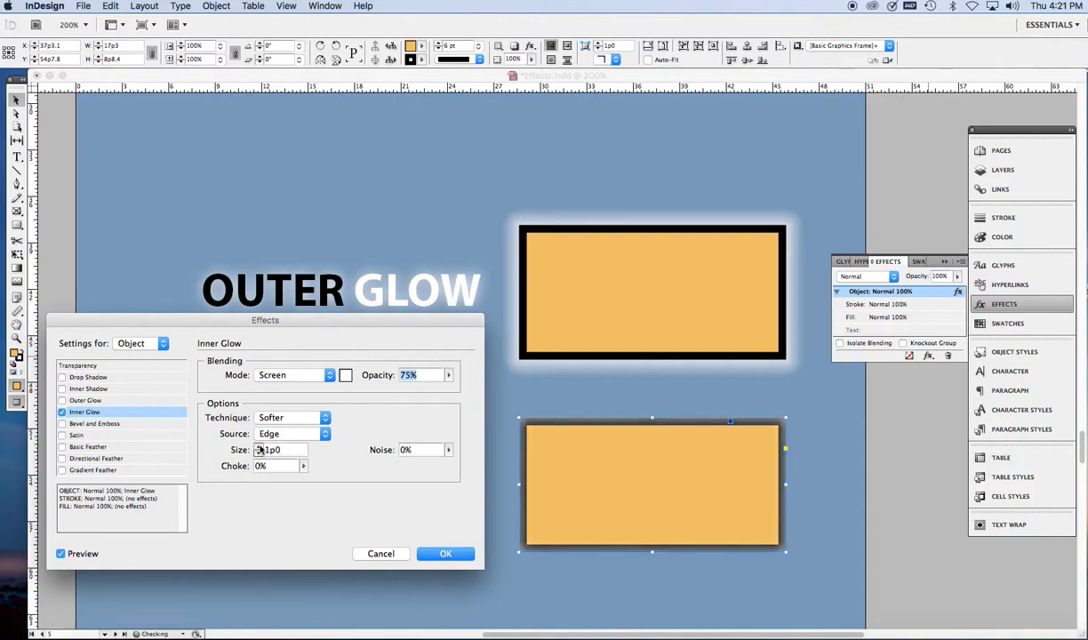
left_click(451, 377)
left_click_drag(449, 387, 478, 393)
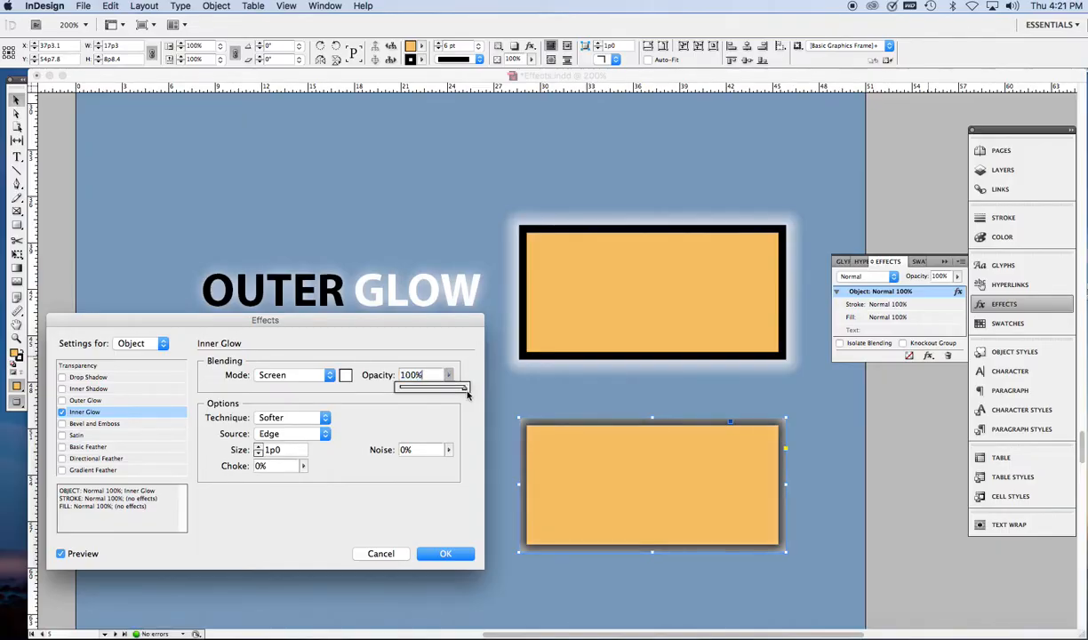
left_click_drag(464, 392, 450, 391)
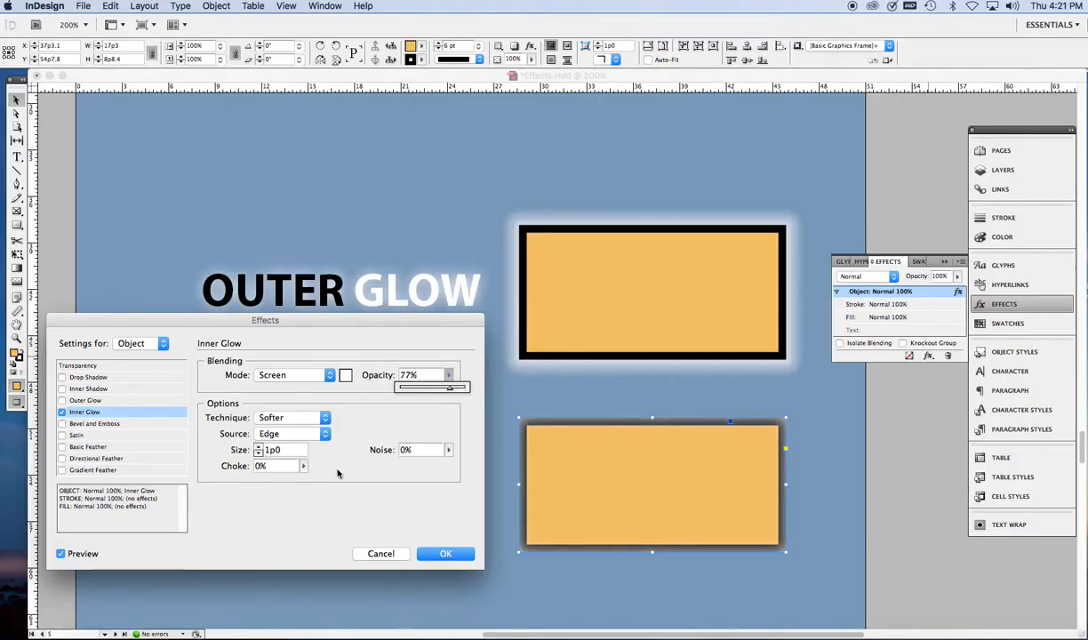
left_click(303, 467)
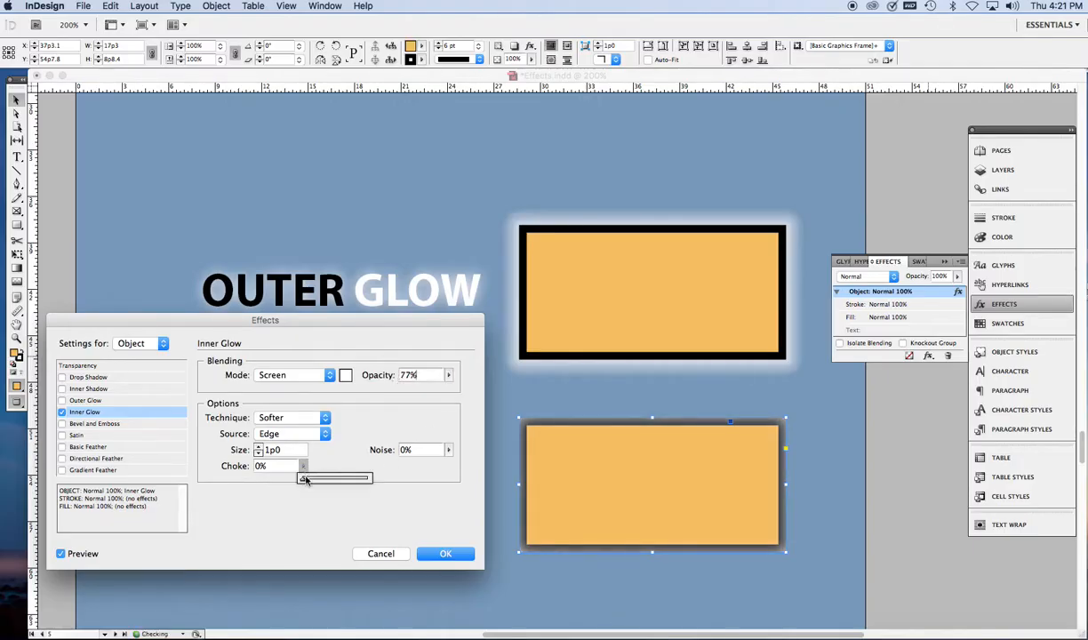
mouse_move(303, 479)
left_mouse_down()
mouse_move(380, 481)
mouse_move(286, 480)
left_mouse_up()
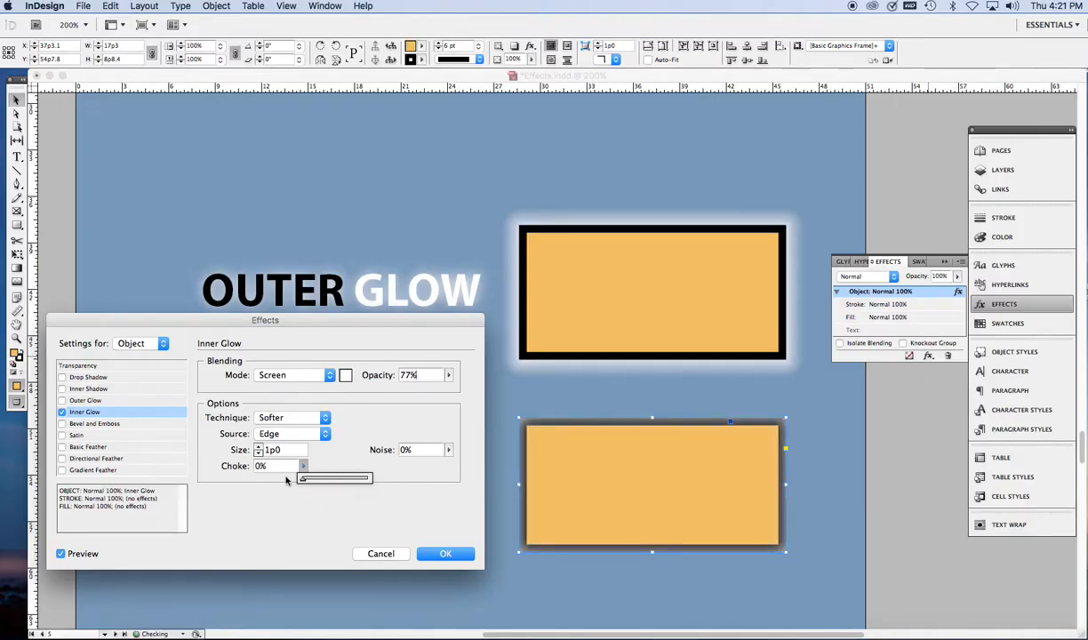
left_click(442, 554)
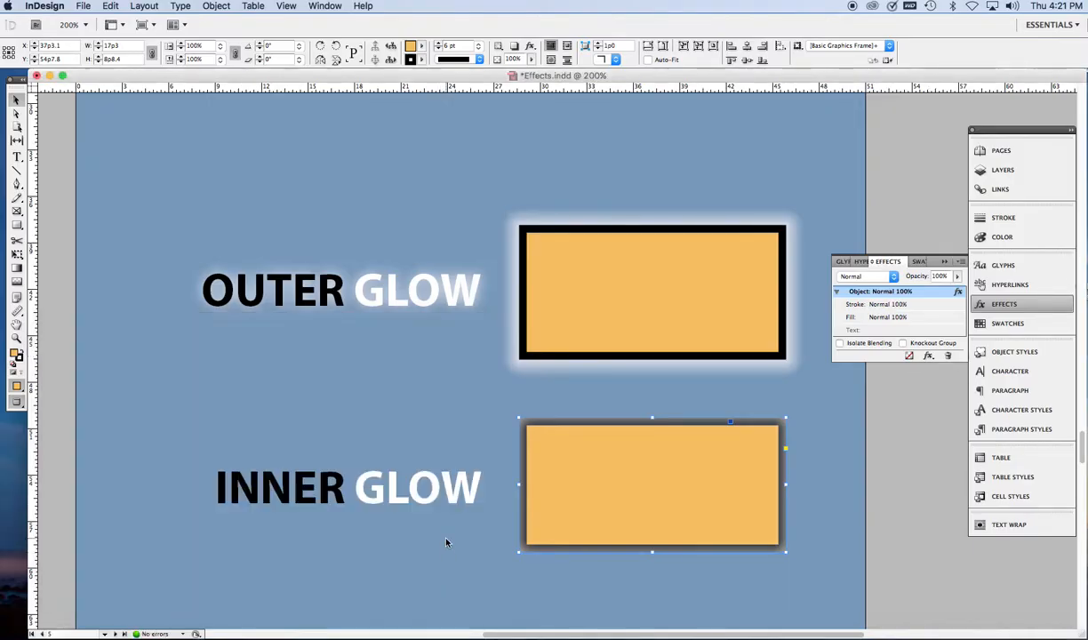
Step: Add an Inner Glow to the text of the INNER GLOW heading and set its size to 0p5
left_click(432, 496)
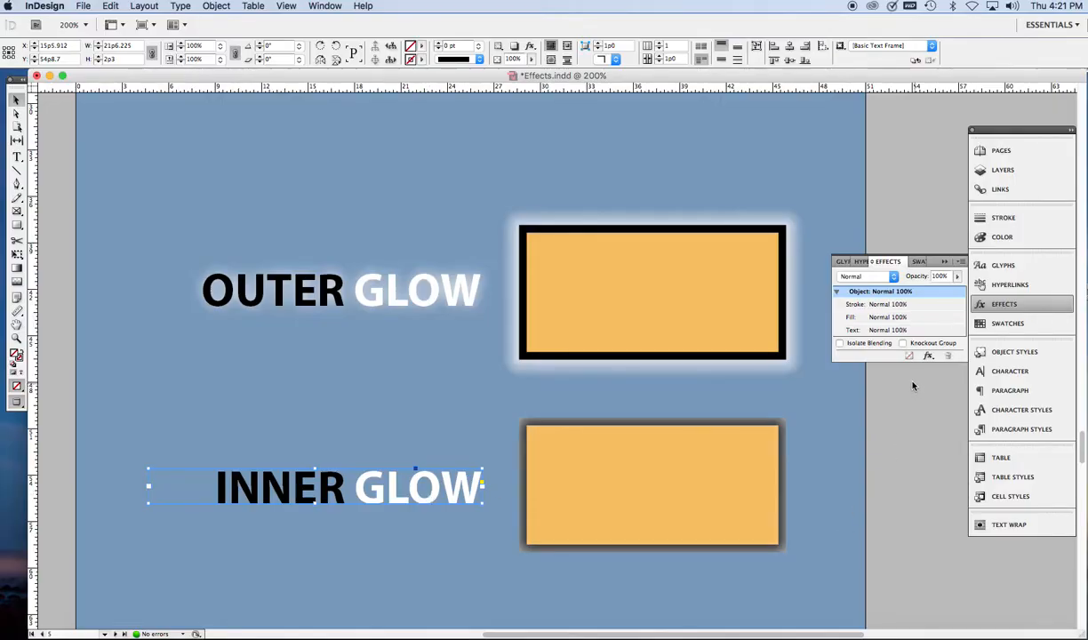
left_click(889, 334)
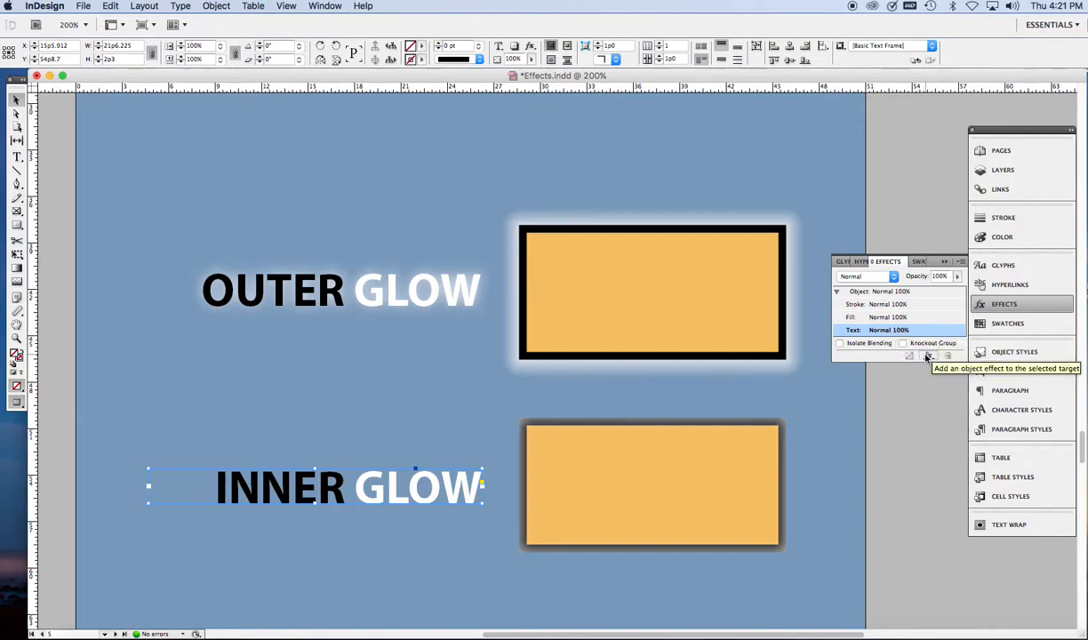
left_click(929, 356)
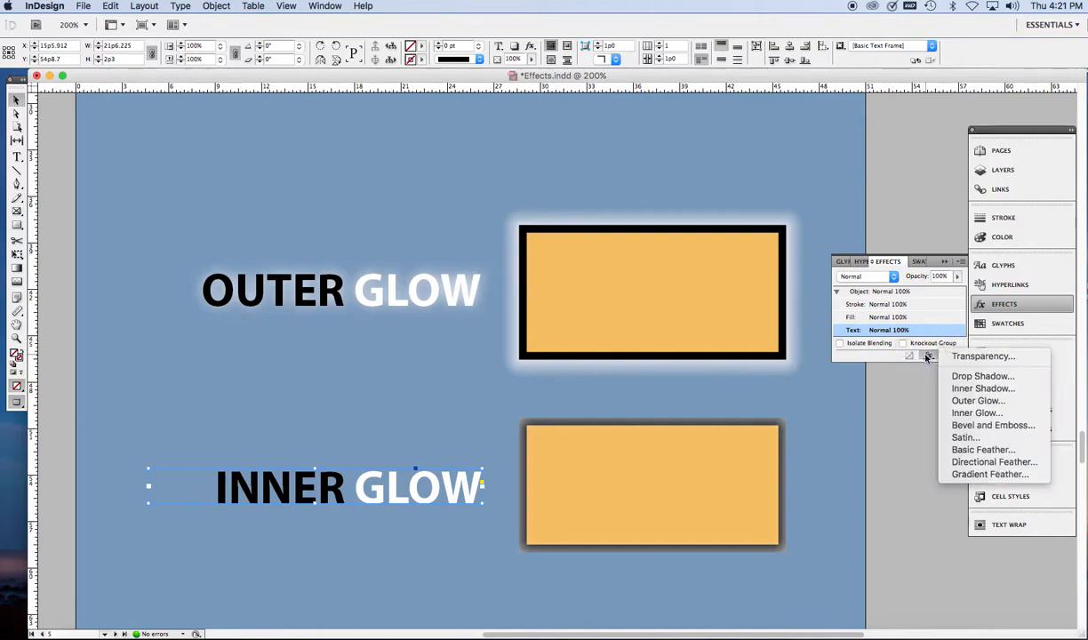
left_click(977, 412)
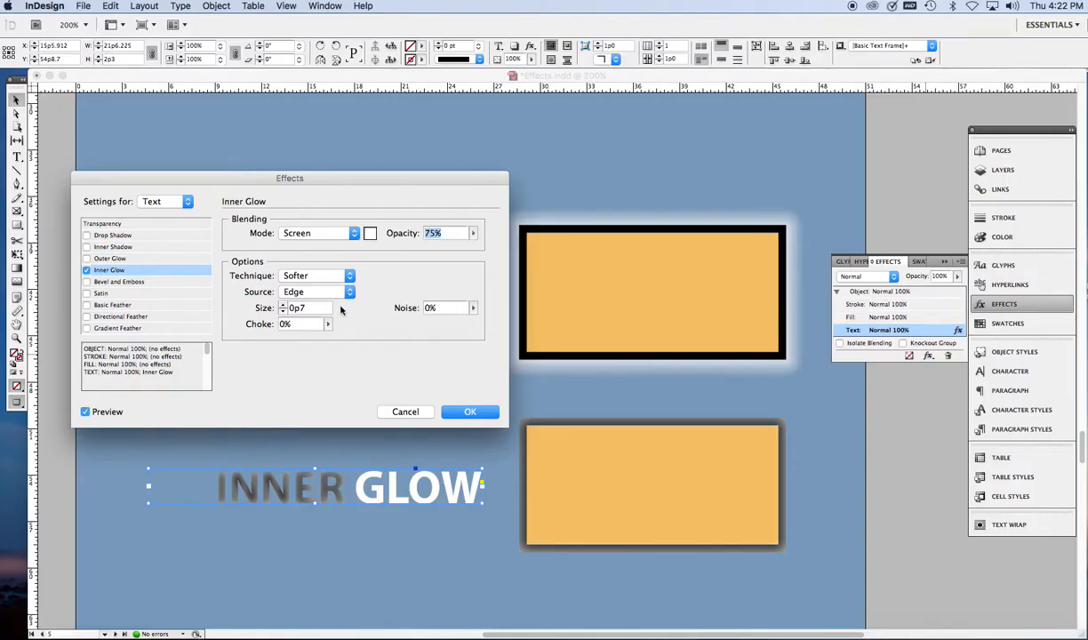
left_click(283, 311)
left_click(283, 311)
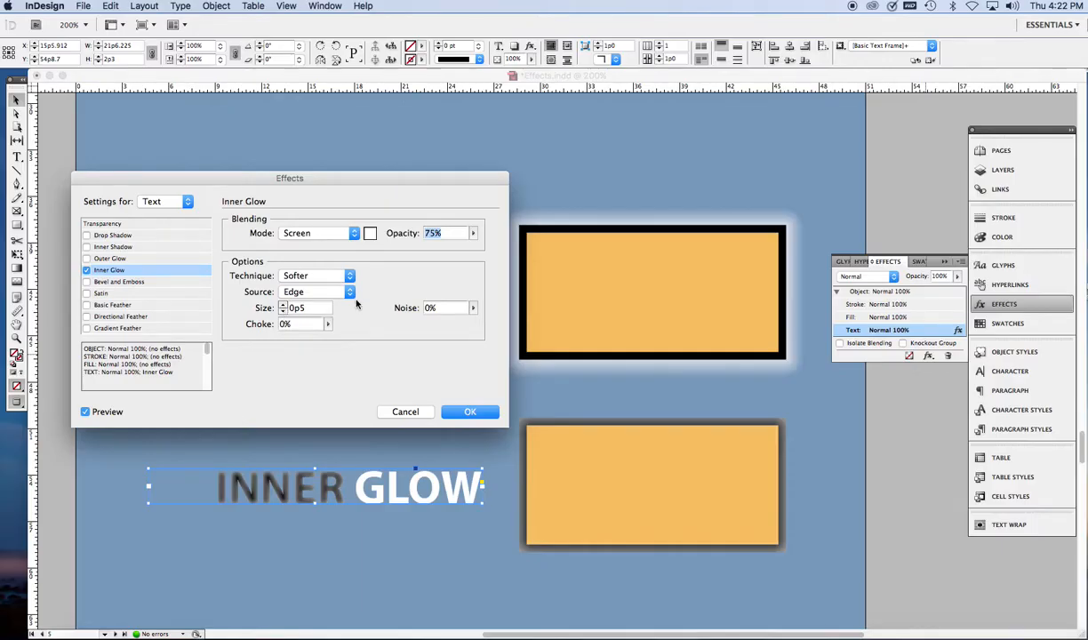
Step: Set the heading's inner glow color to the magenta swatch C=0 M=100 Y=0 K=0
left_click(370, 234)
left_click_drag(393, 442, 394, 458)
left_click(307, 444)
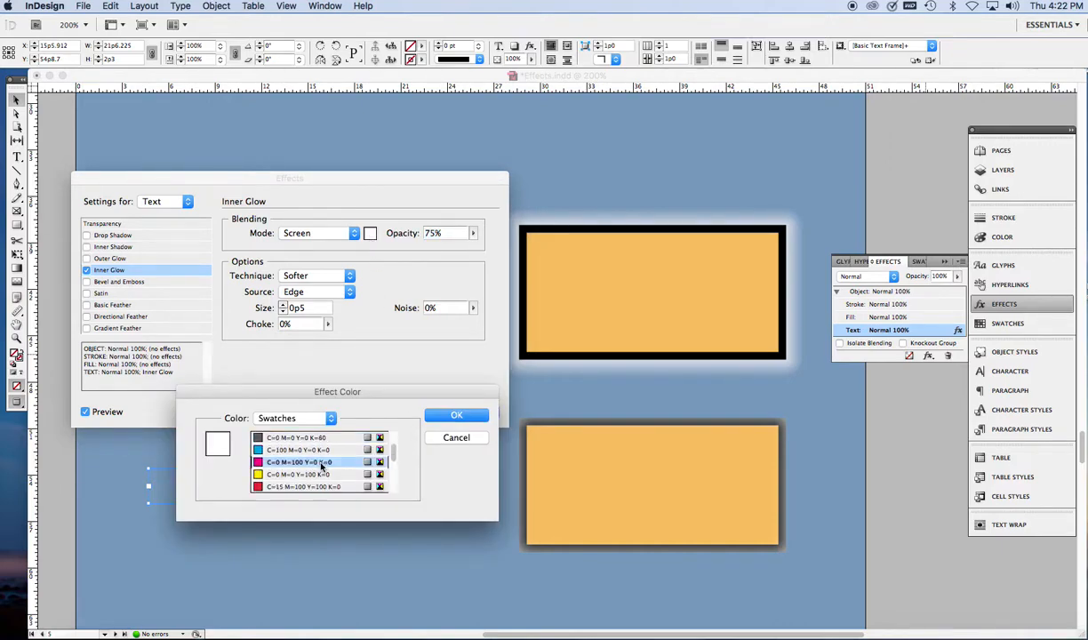
left_click(449, 415)
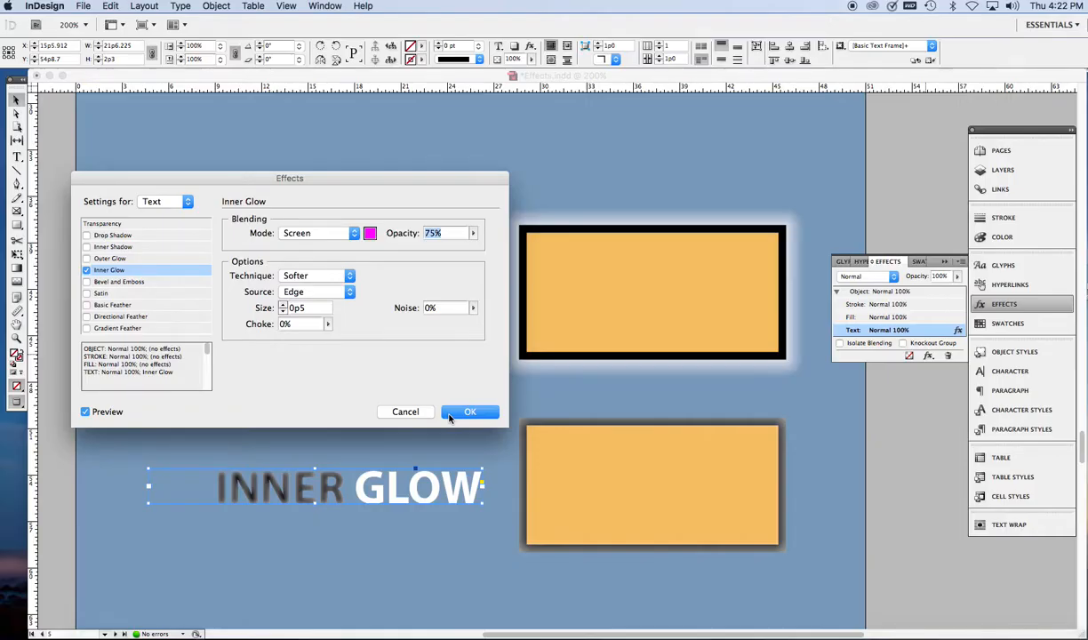
Step: Change the inner glow's blending mode to Multiply, apply the effect, and deselect the heading
left_click(354, 234)
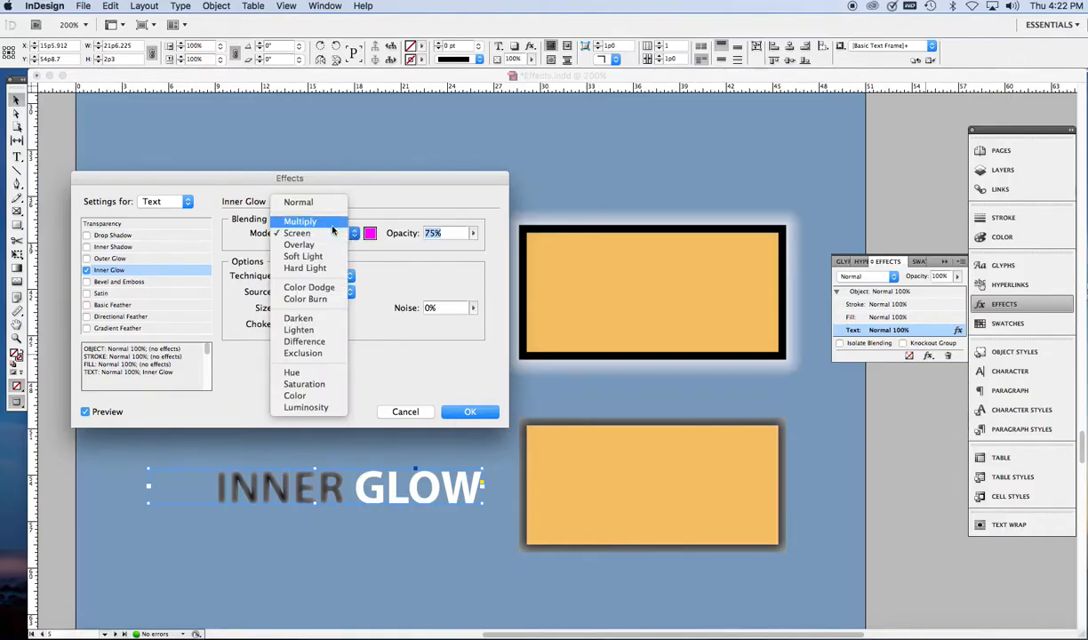
left_click(327, 222)
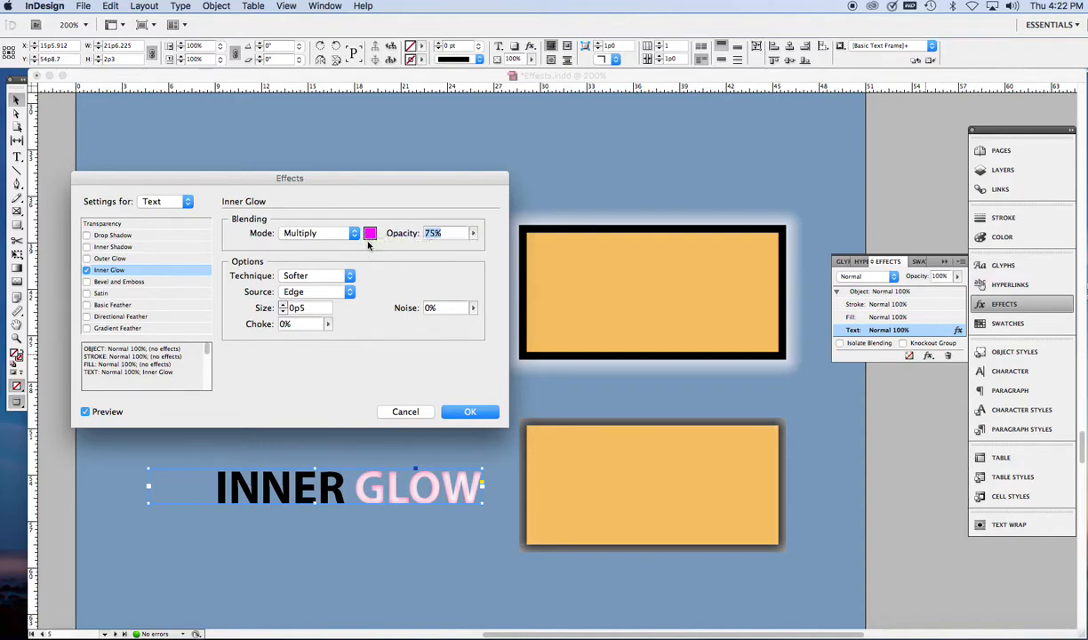
left_click(464, 413)
left_click(440, 410)
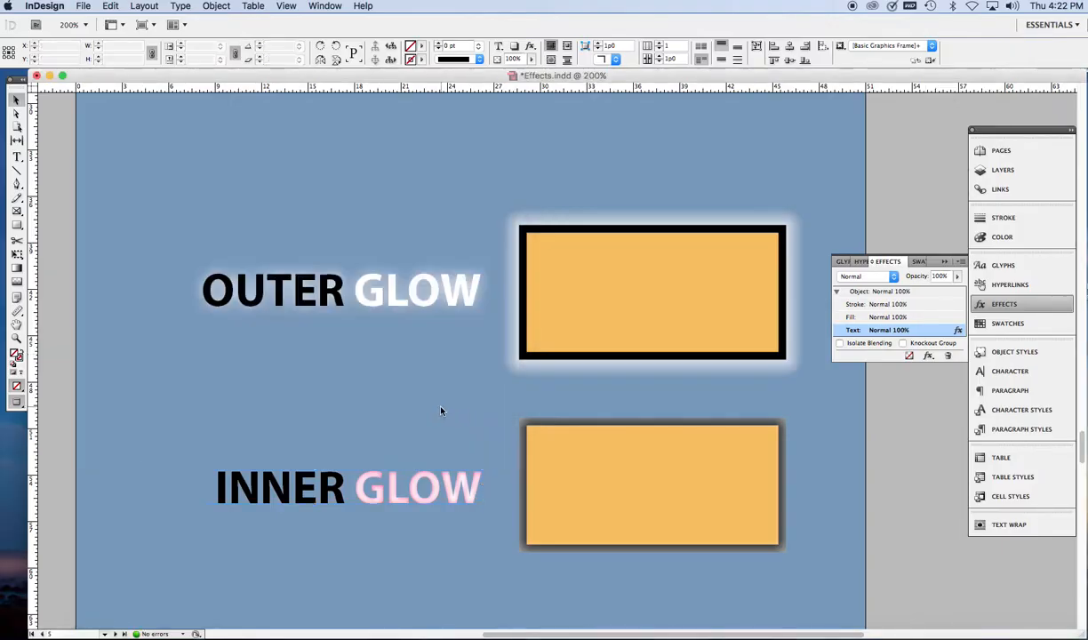